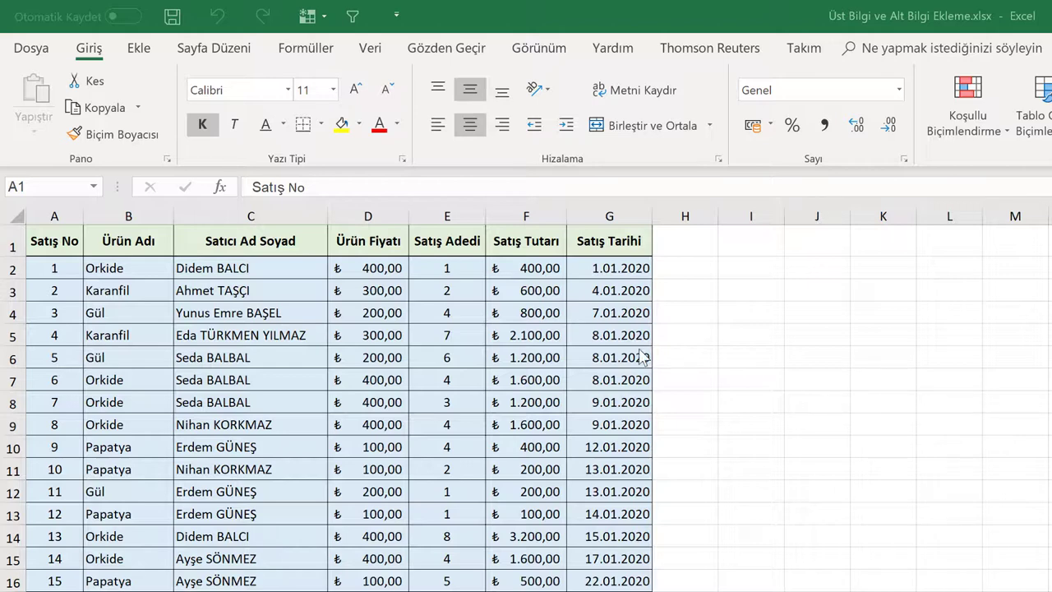
Use Insert > Header & Footer to switch the sales sheet to Page Layout view, header open for editing
left_click(137, 49)
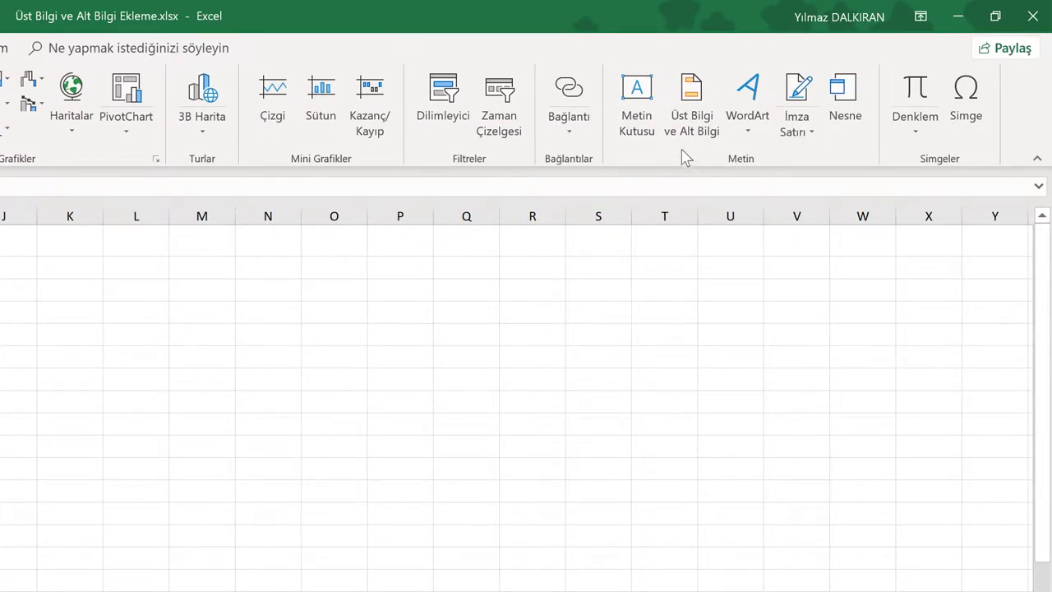
left_click(684, 117)
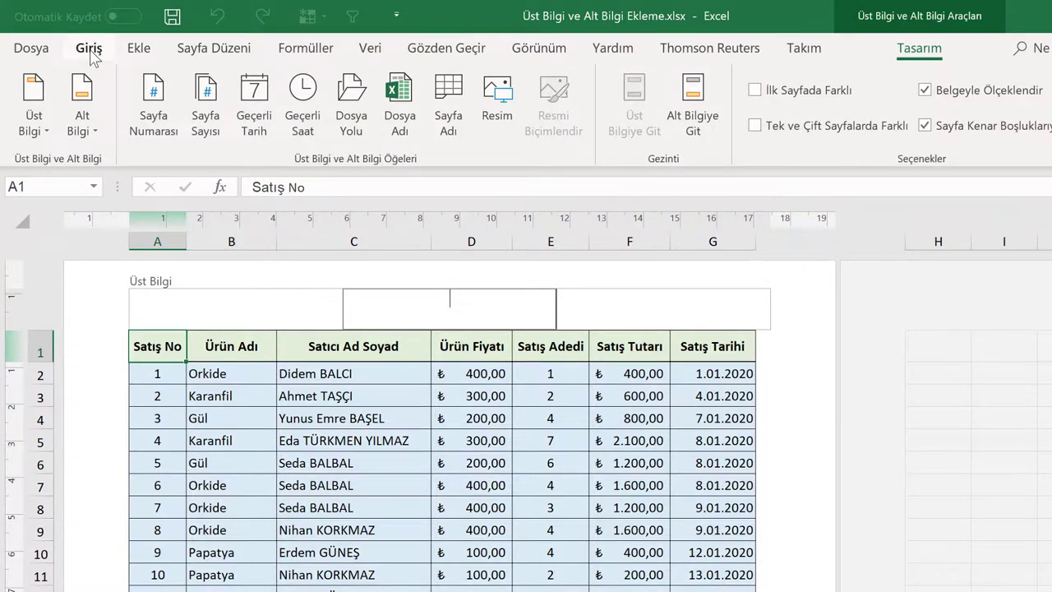
left_click(90, 51)
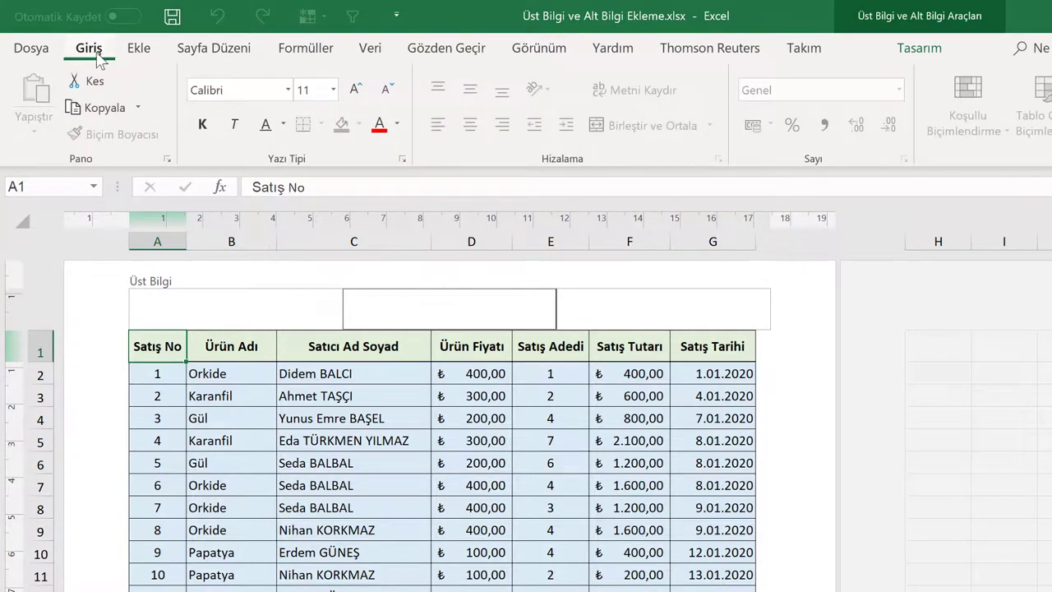
left_click(538, 49)
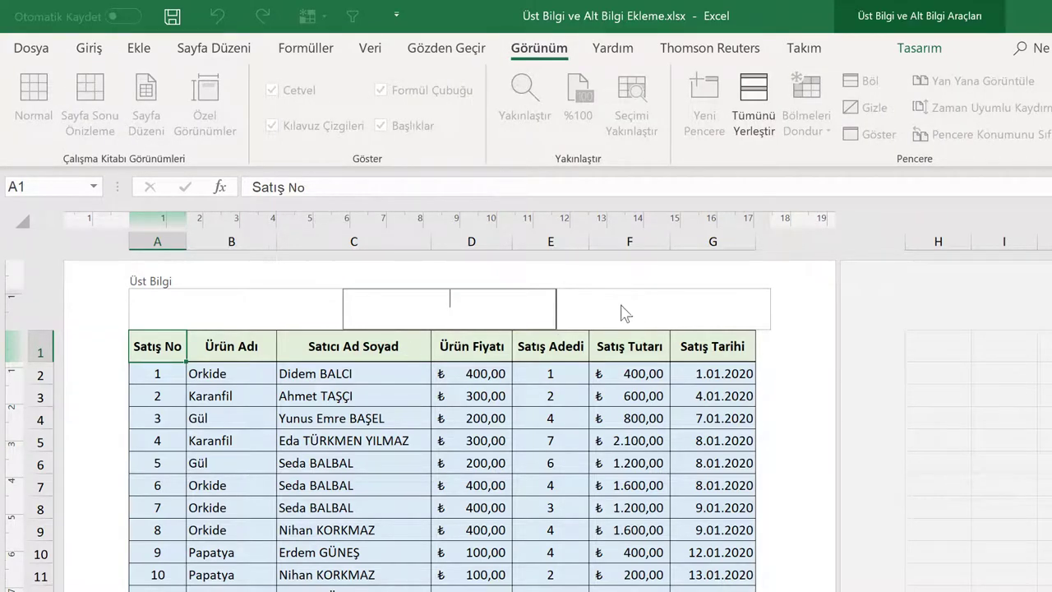
left_click(535, 435)
left_click(33, 103)
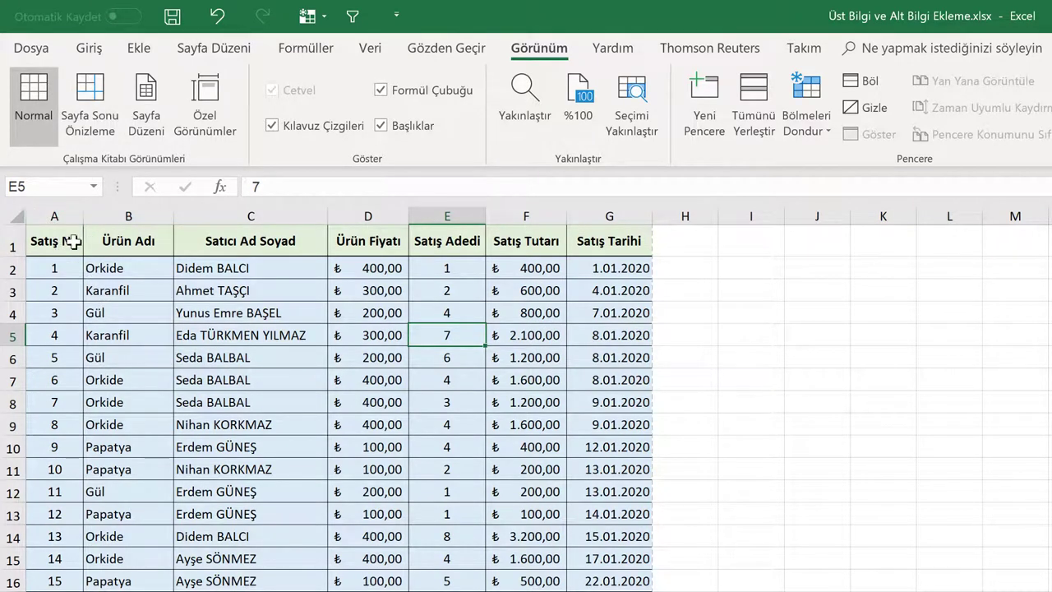
left_click(97, 122)
left_click(146, 117)
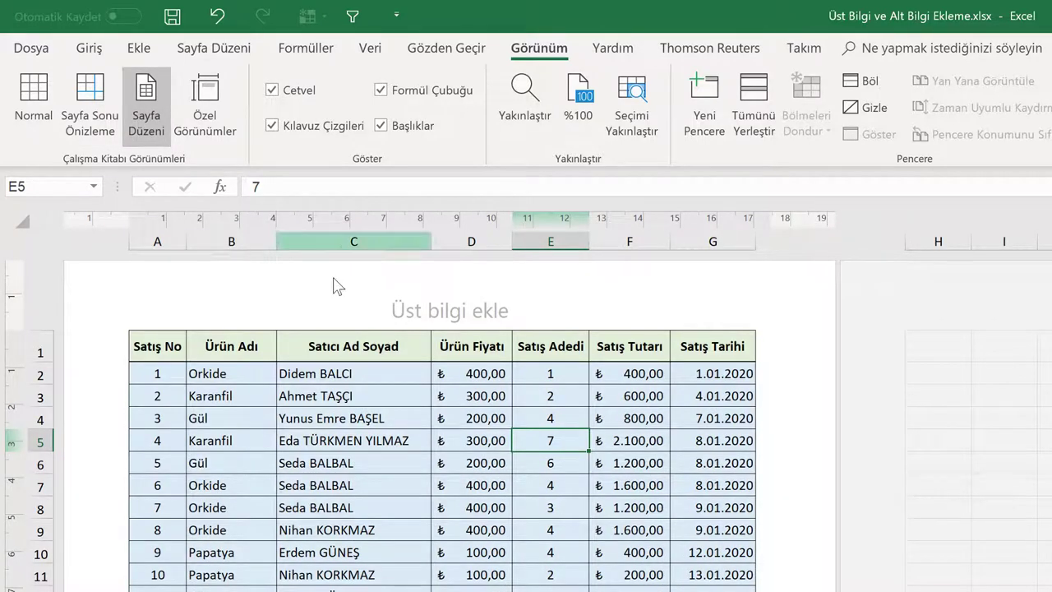
left_click(435, 309)
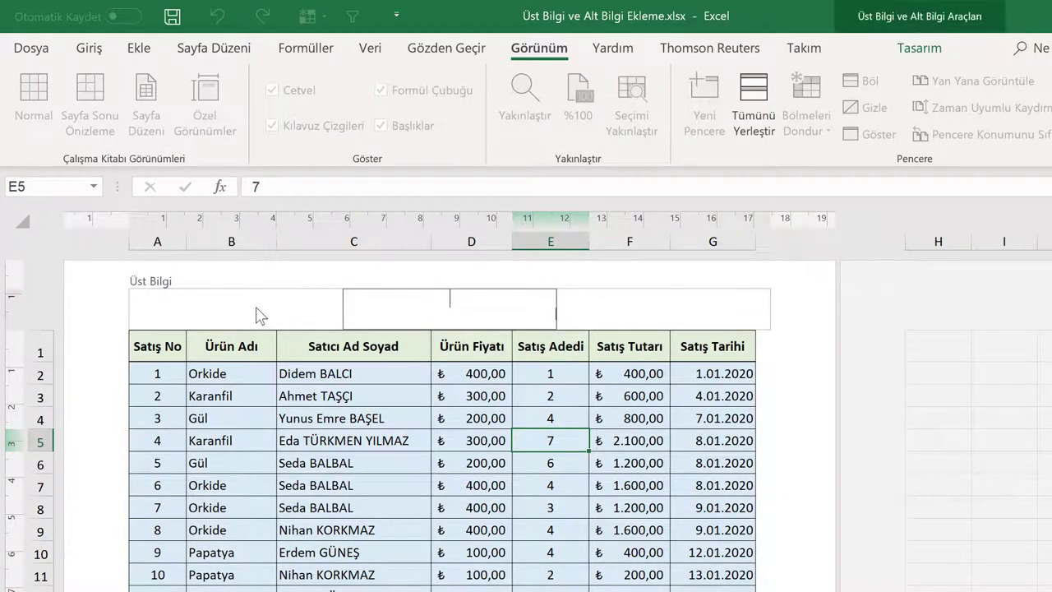
left_click(362, 388)
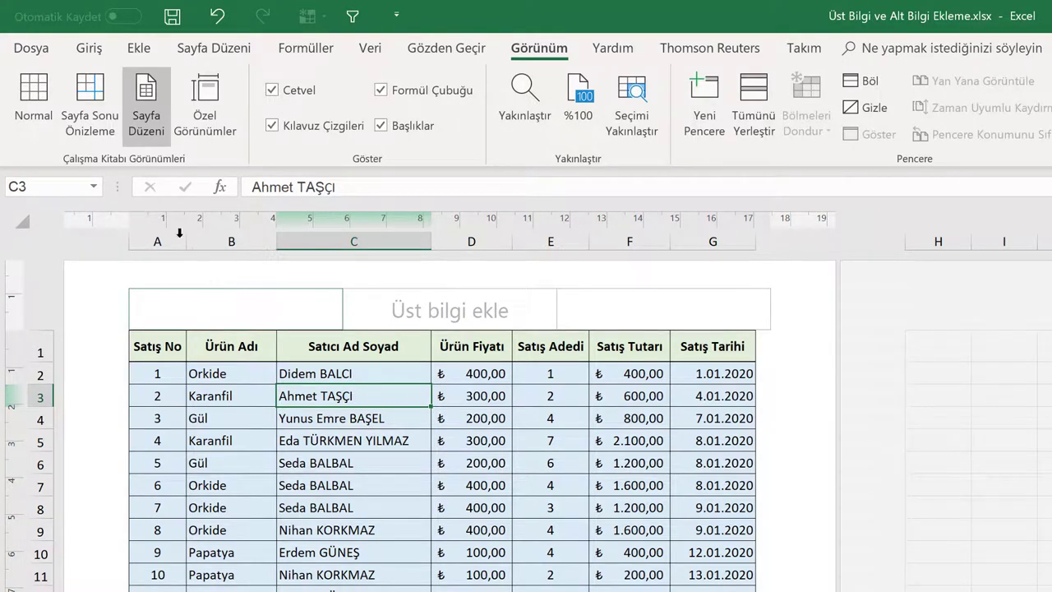
left_click(35, 97)
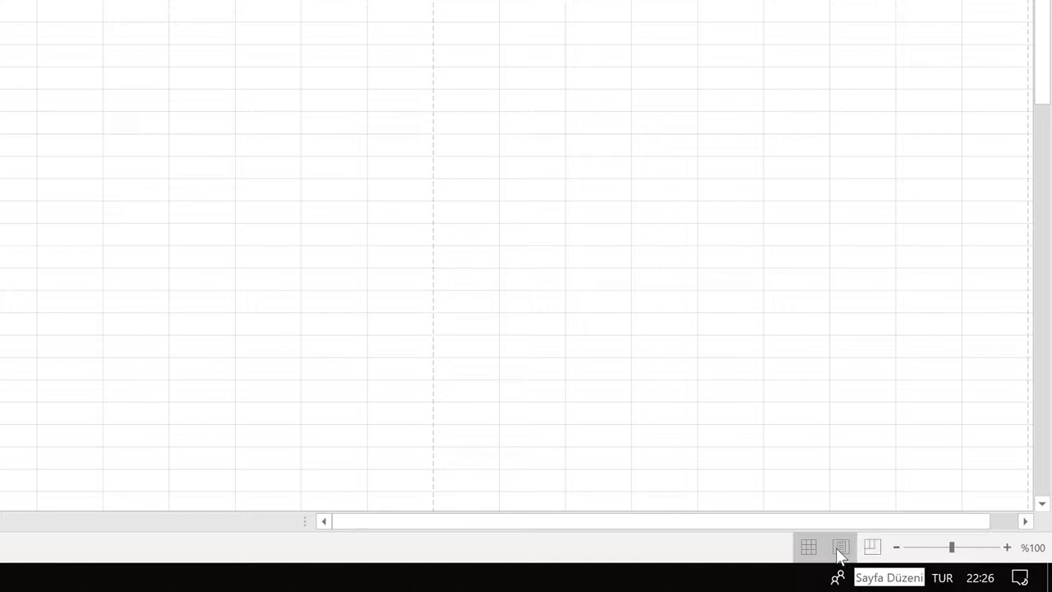
left_click(841, 552)
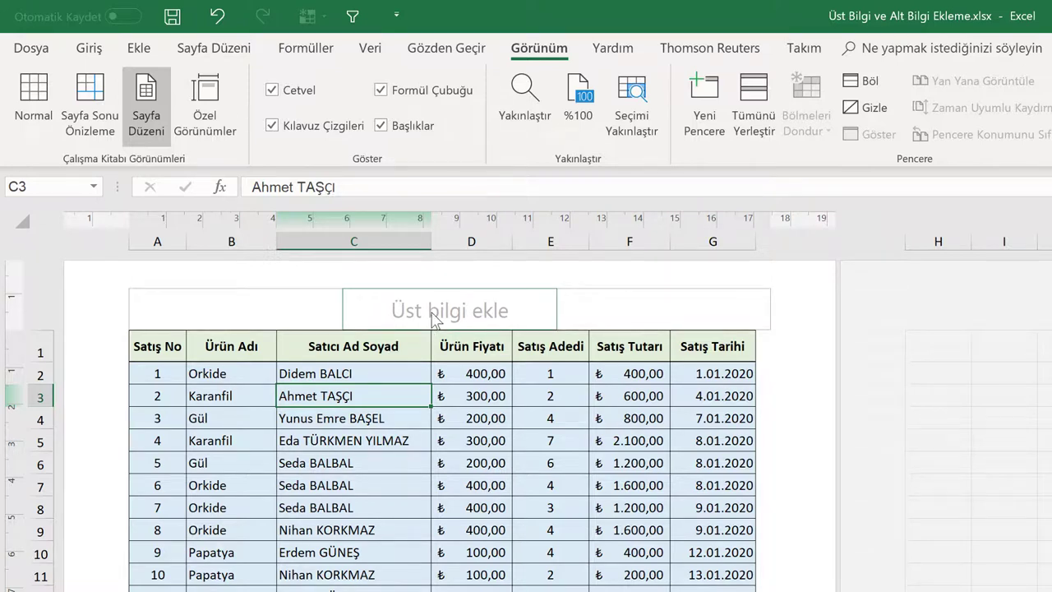
left_click(430, 319)
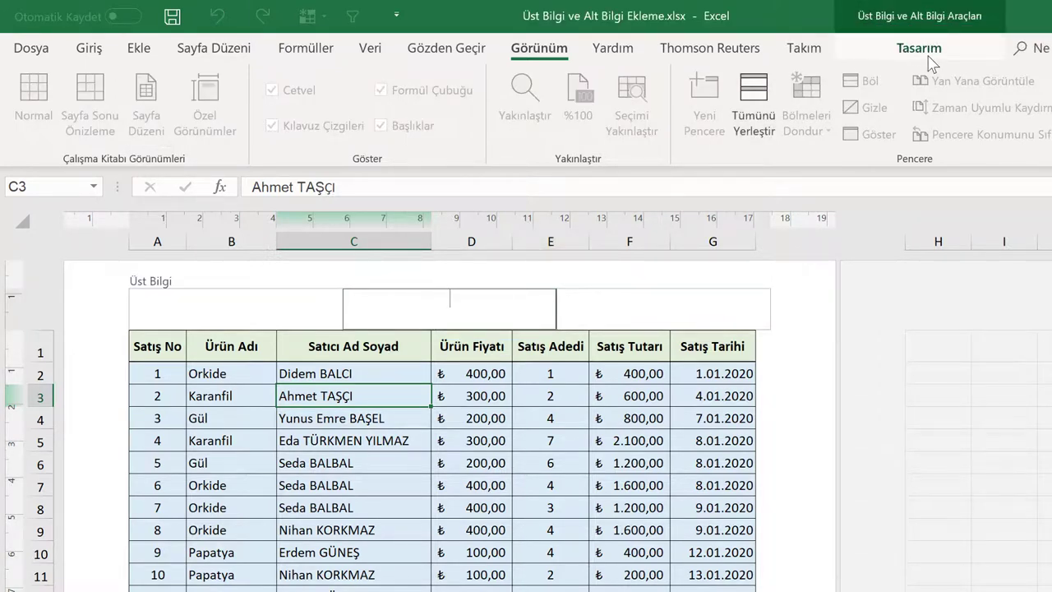
Insert the File Name field in the centre header, displaying 'Üst Bilgi ve Alt Bilgi Ekleme.xlsx'
left_click(923, 52)
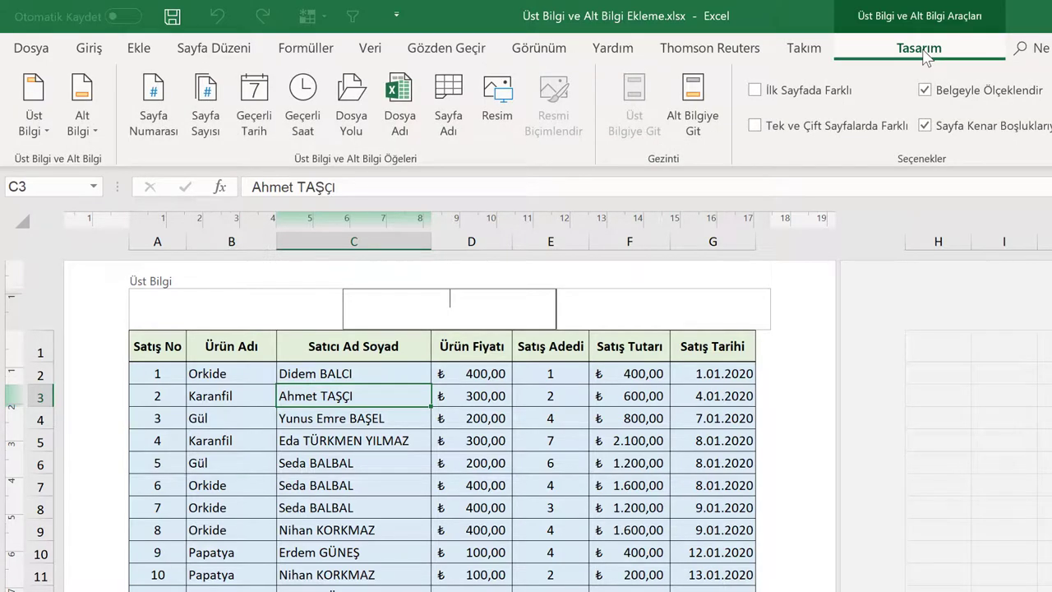
left_click(399, 110)
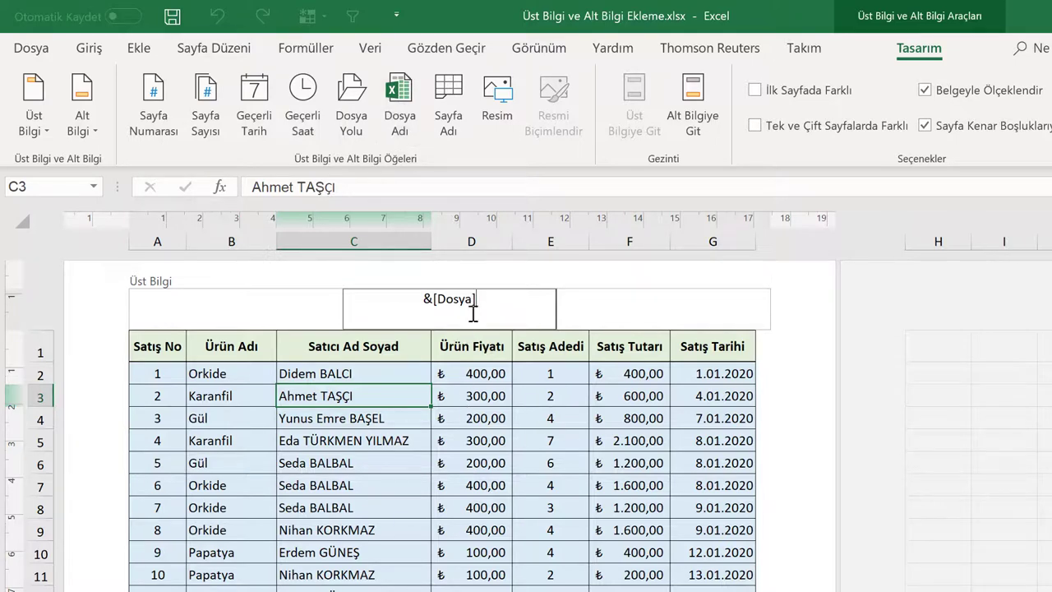
left_click(464, 398)
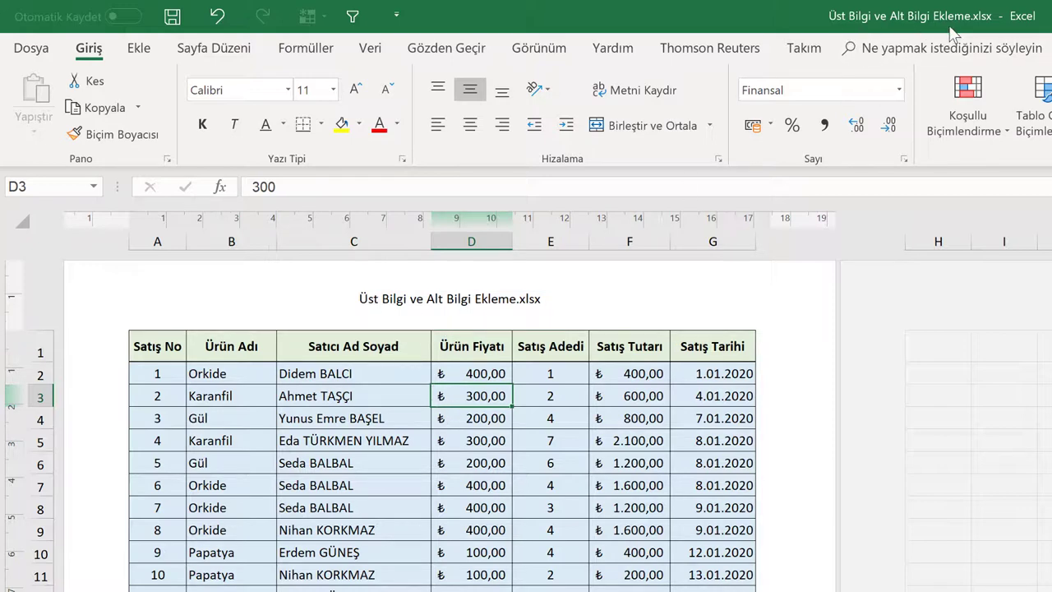
left_click(441, 318)
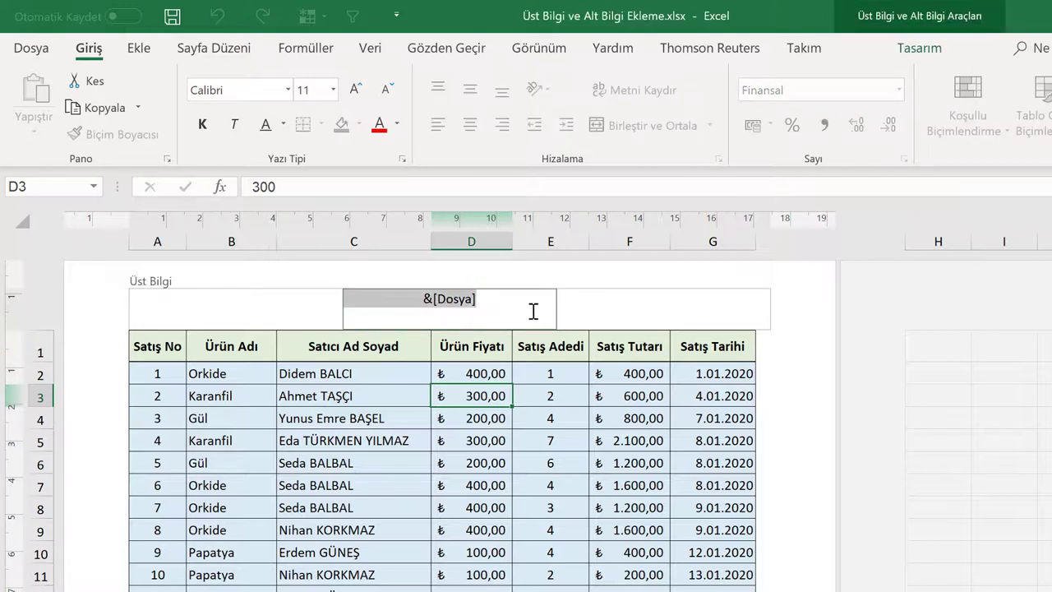
left_click(528, 309)
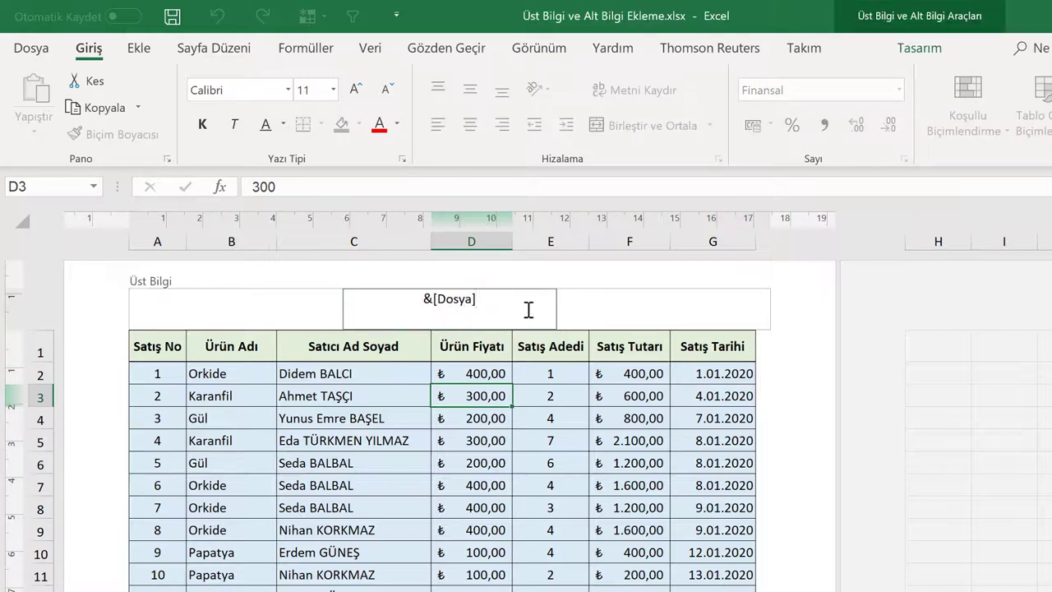
Add Current Date and Current Time fields to the right header, showing 30.12.2018 22:27
left_click(638, 304)
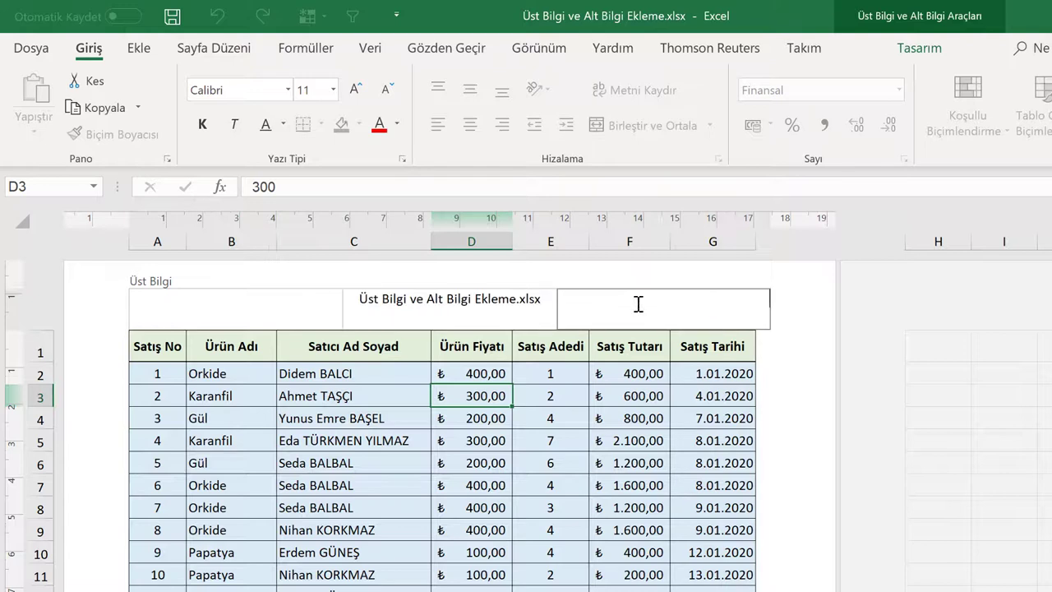
left_click(917, 48)
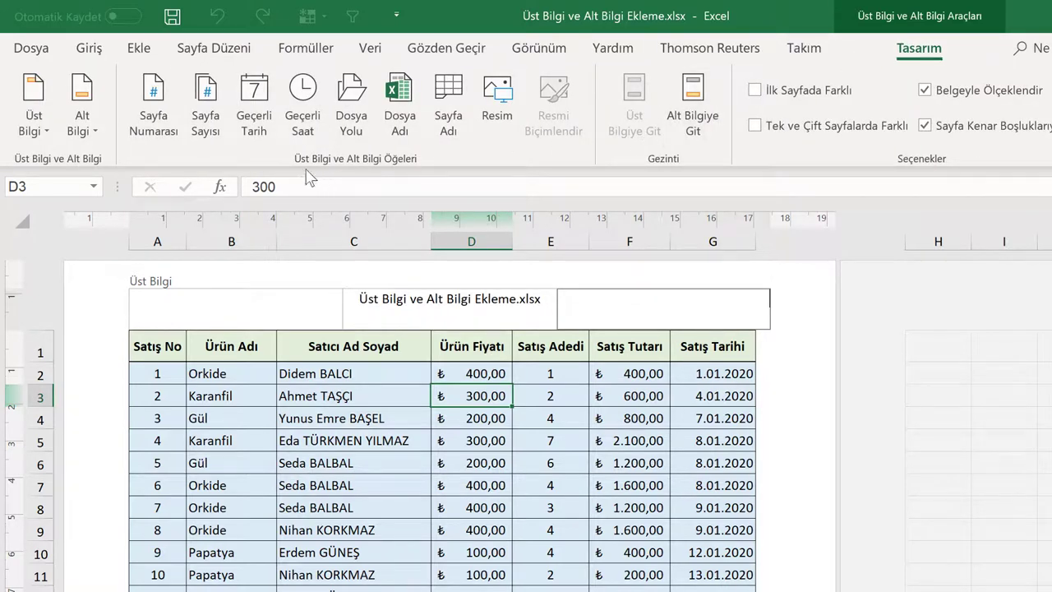
left_click(254, 110)
left_click(317, 103)
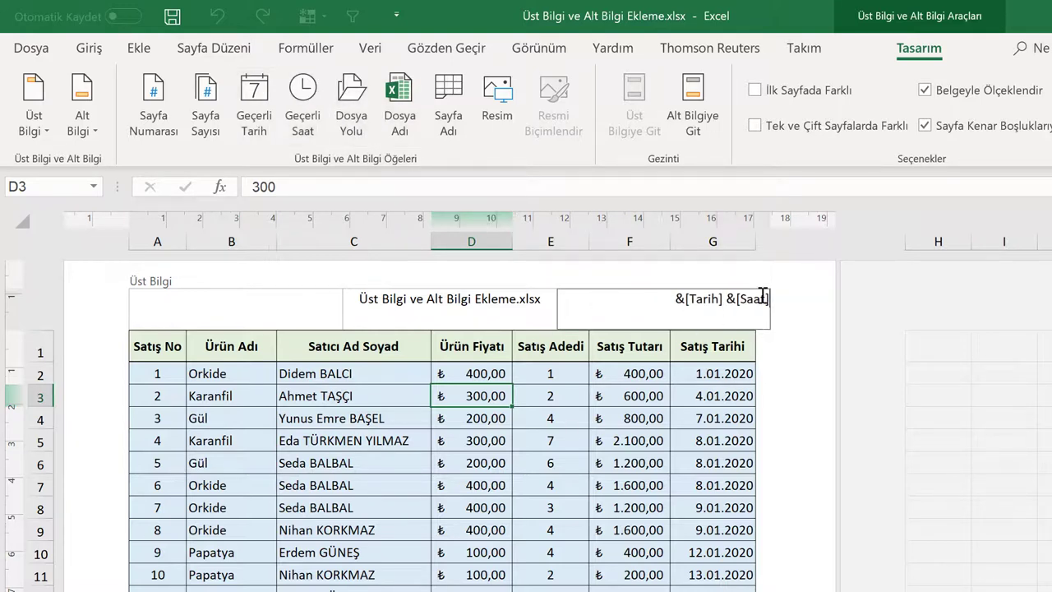
left_click(547, 397)
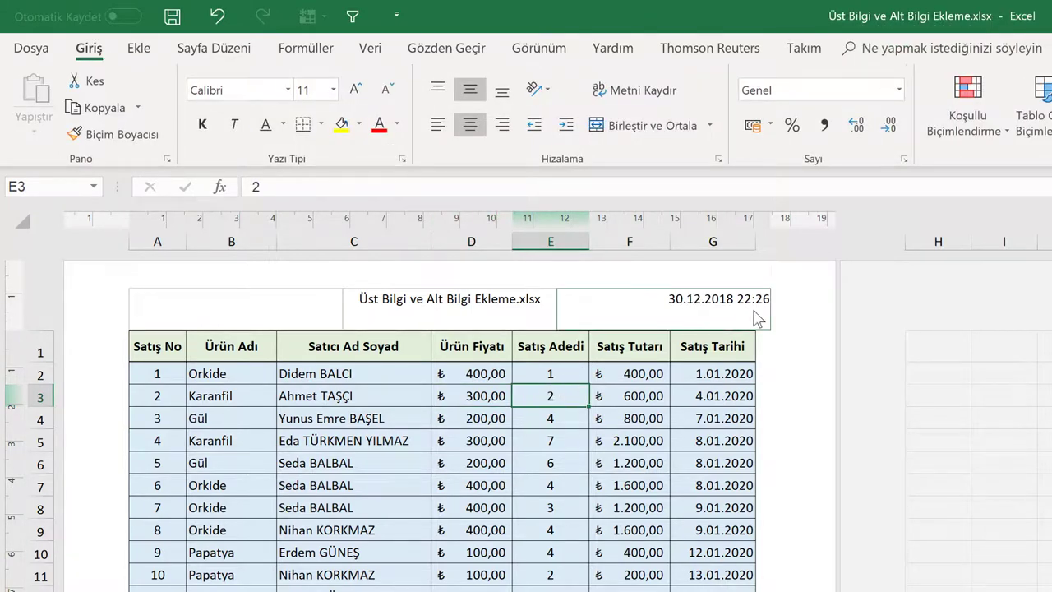
left_click(245, 299)
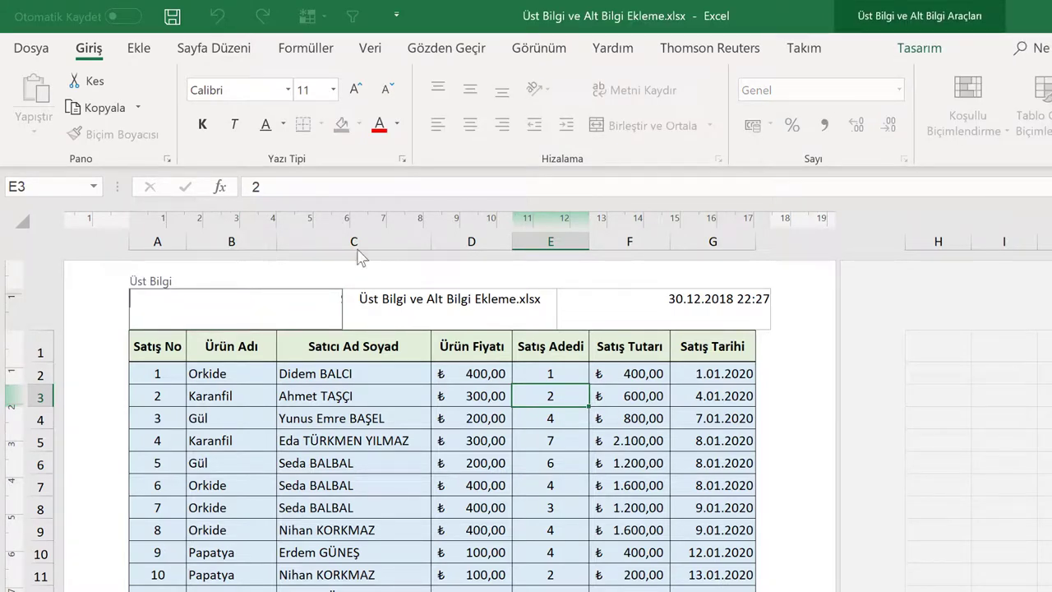
Insert the Sheet Name field into the left header section
left_click(920, 49)
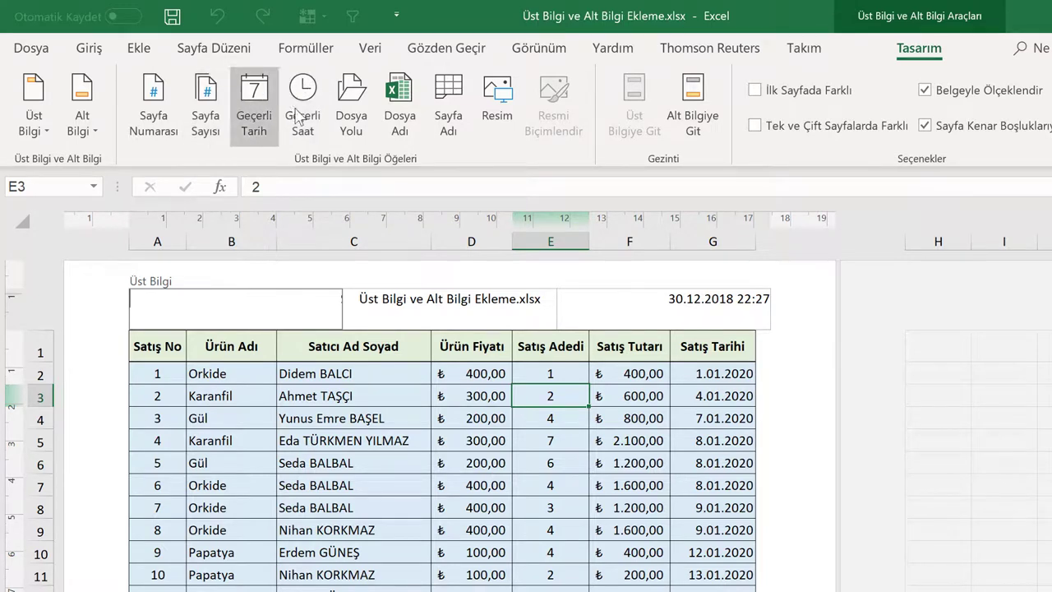
left_click(439, 106)
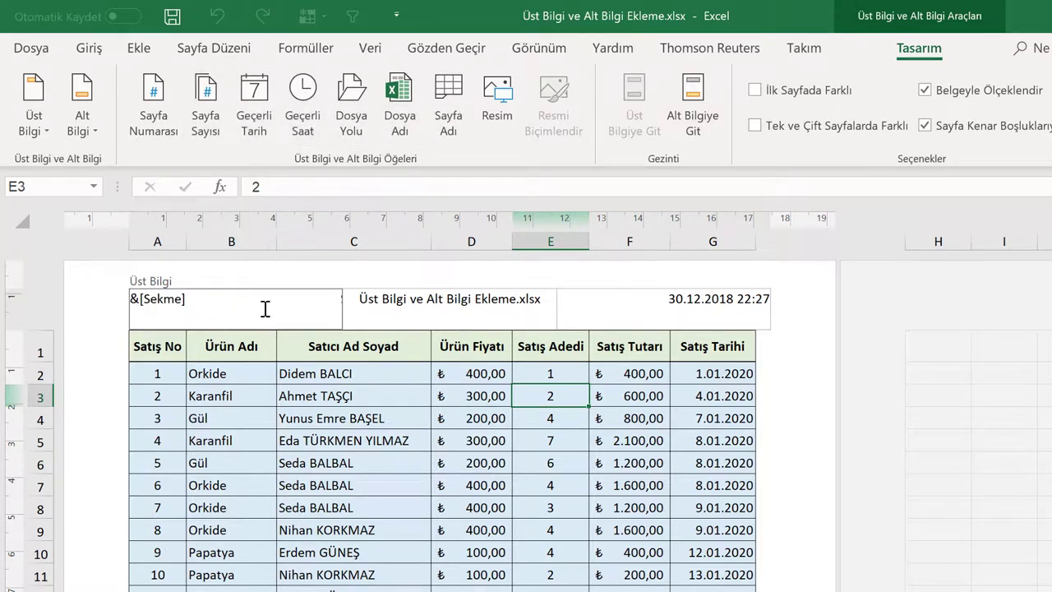
left_click(254, 376)
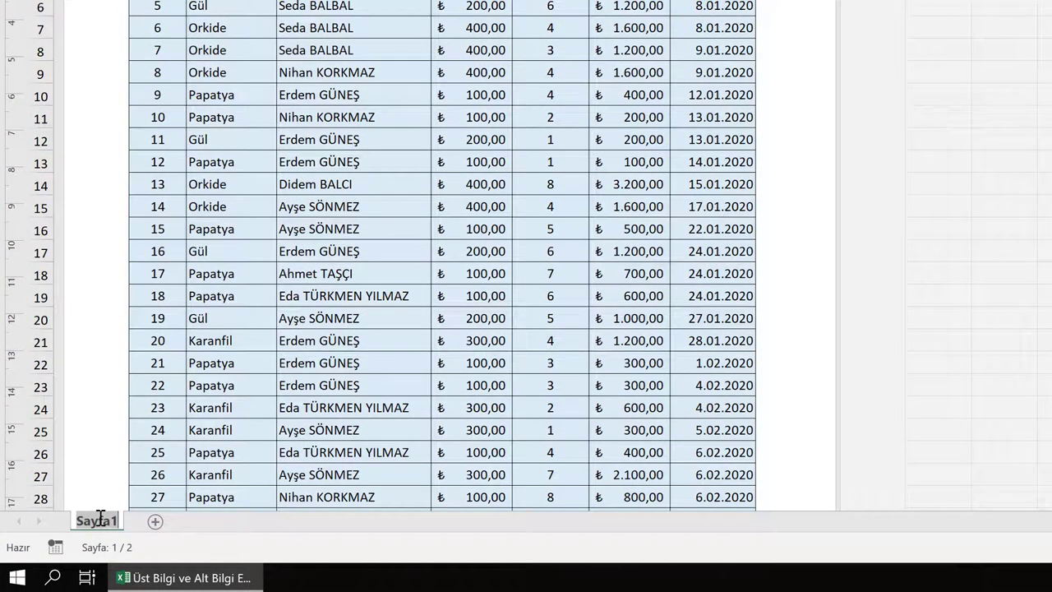
Rename the worksheet to 'Üst Bilgi ve Alt Bilgi Ekleme' and check the pages
type("Üst Bi")
type("lgi ve Alt B")
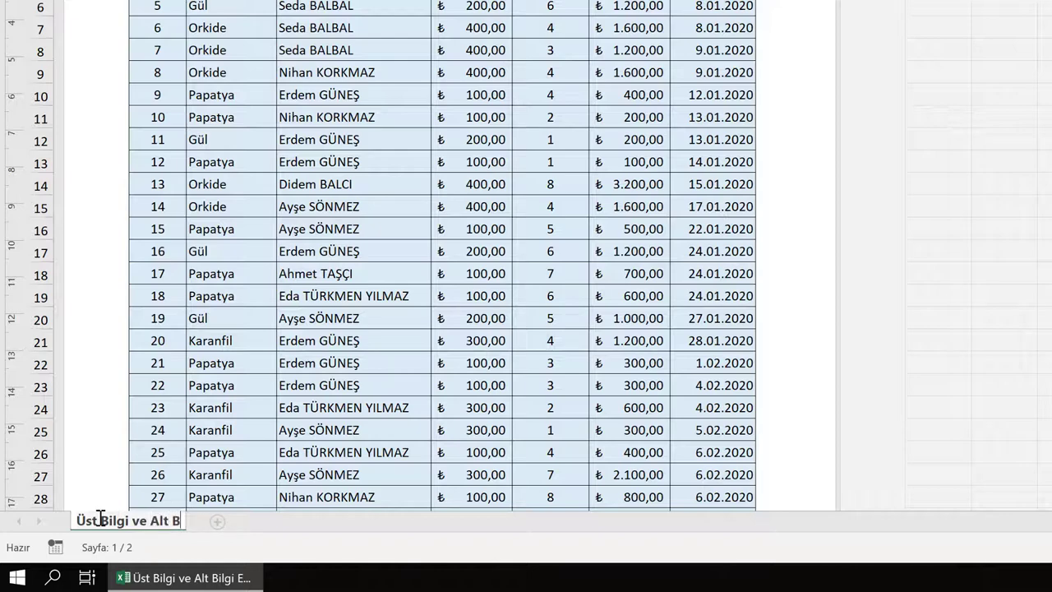
type("ilgi,")
type(" Eklem")
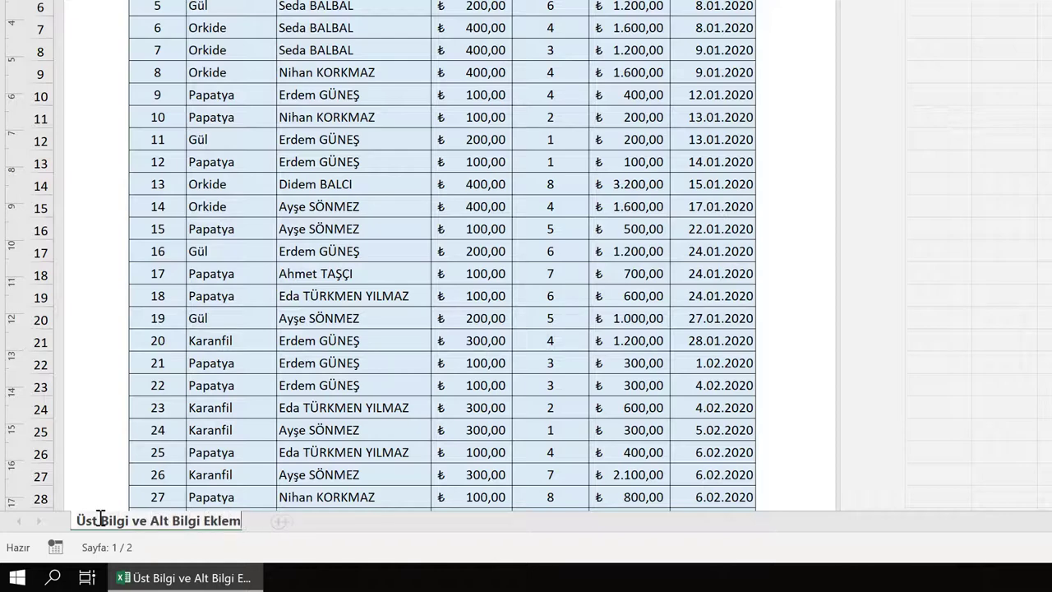
type("e")
key("Return")
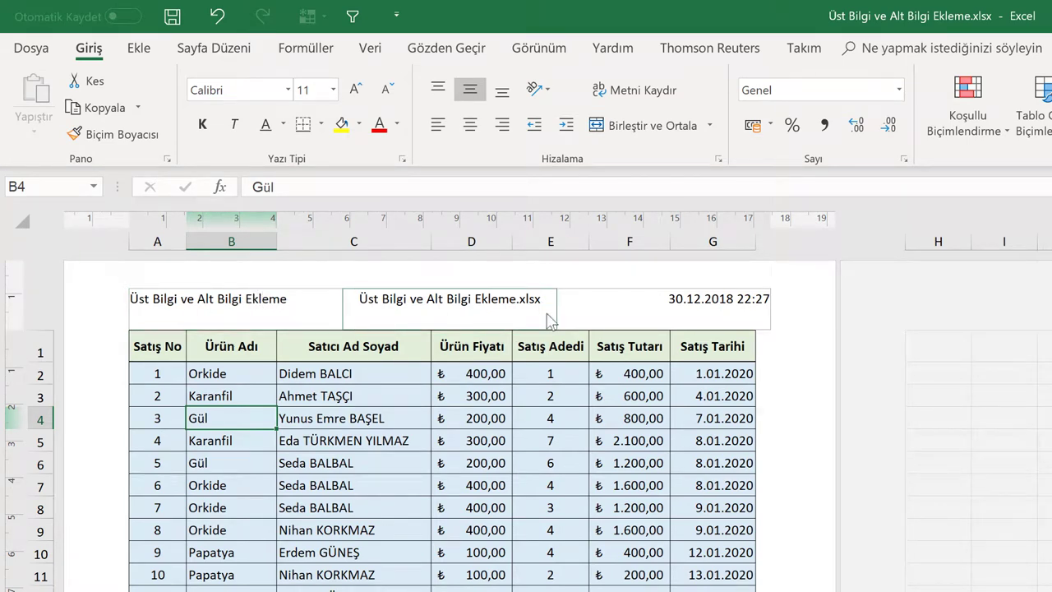
scroll(556, 308, "down", 4)
scroll(556, 308, "down", 3)
scroll(556, 308, "down", 3)
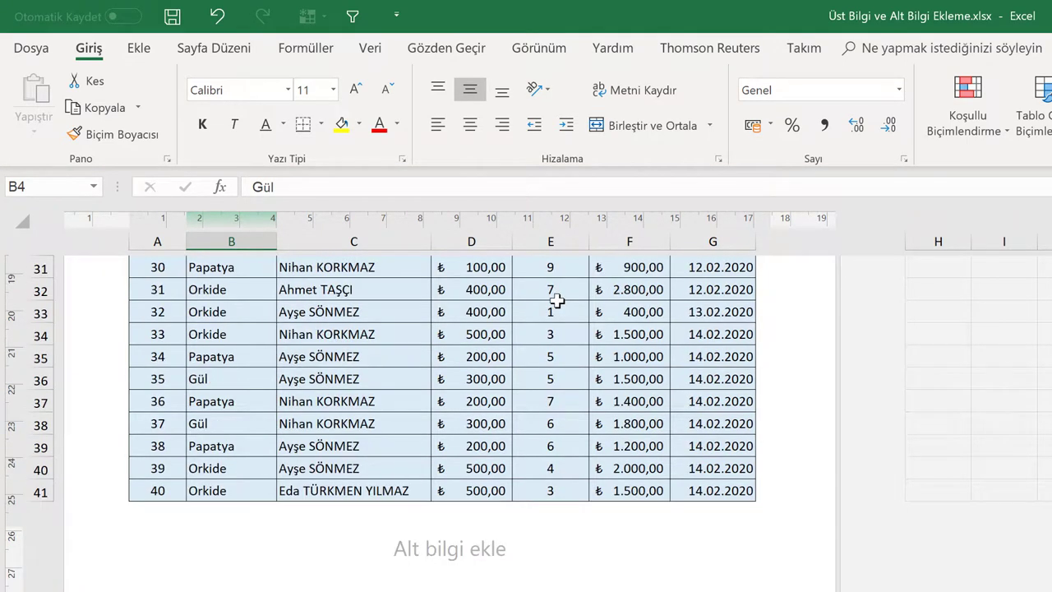
scroll(559, 300, "down", 3)
scroll(566, 289, "down", 1)
scroll(567, 279, "down", 1)
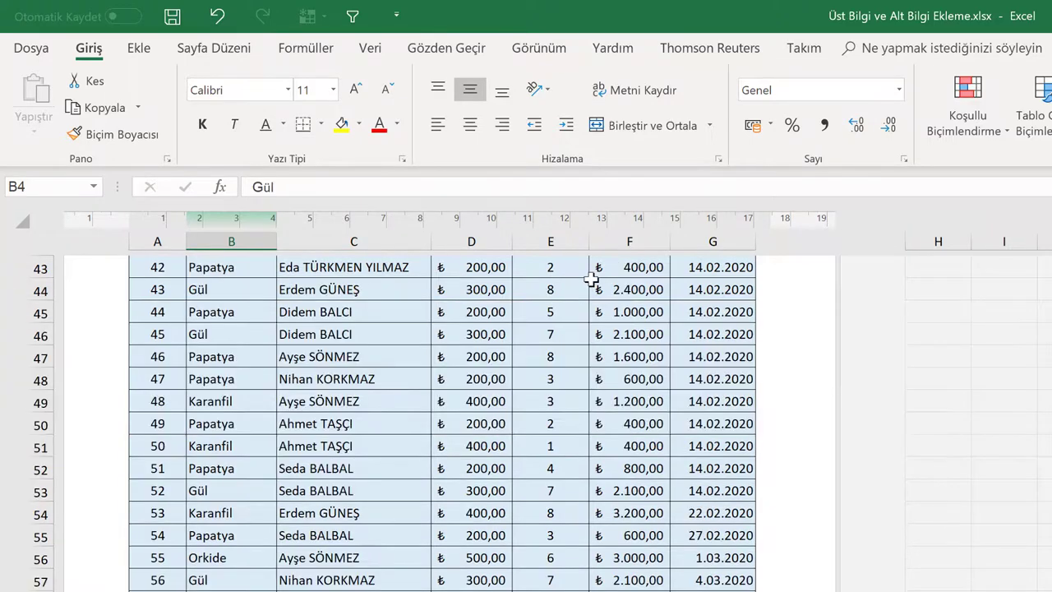
scroll(589, 288, "up", 1)
scroll(585, 320, "up", 1)
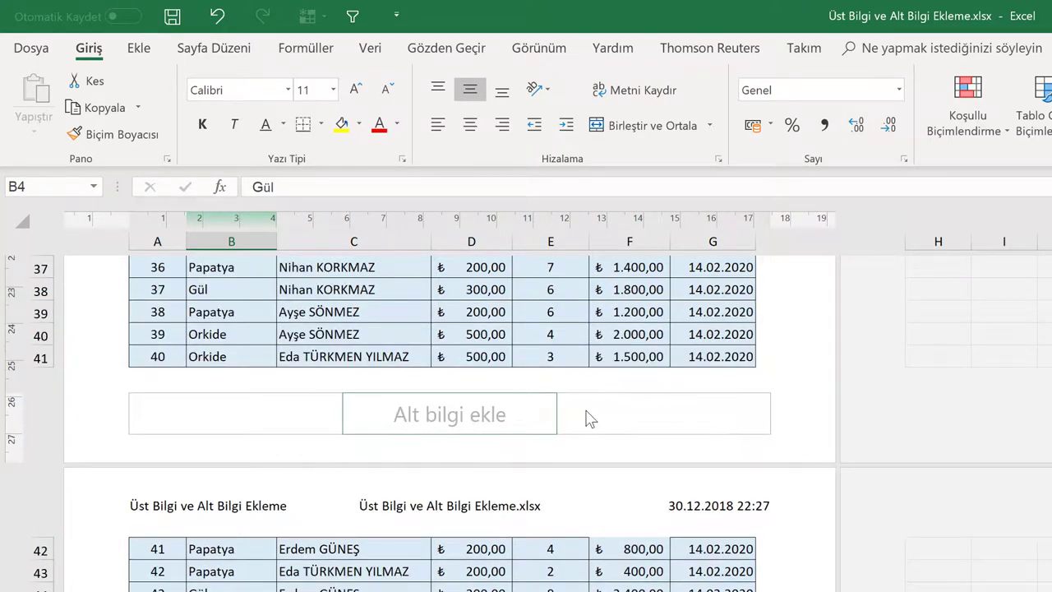
Put Page Number and Number of Pages fields separated by '|' in the right footer, showing 1|2
left_click(668, 408)
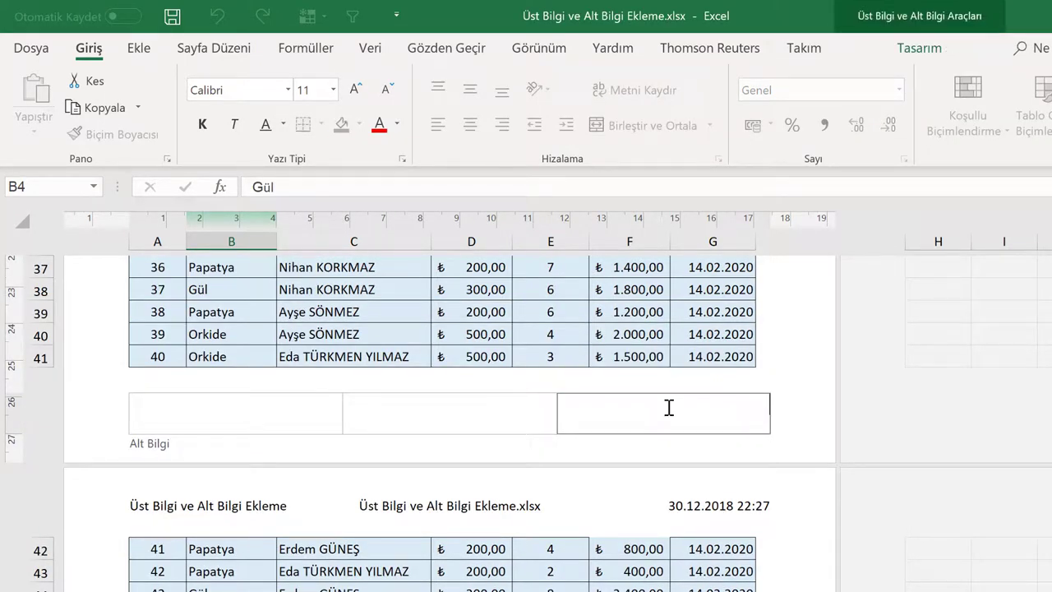
left_click(917, 49)
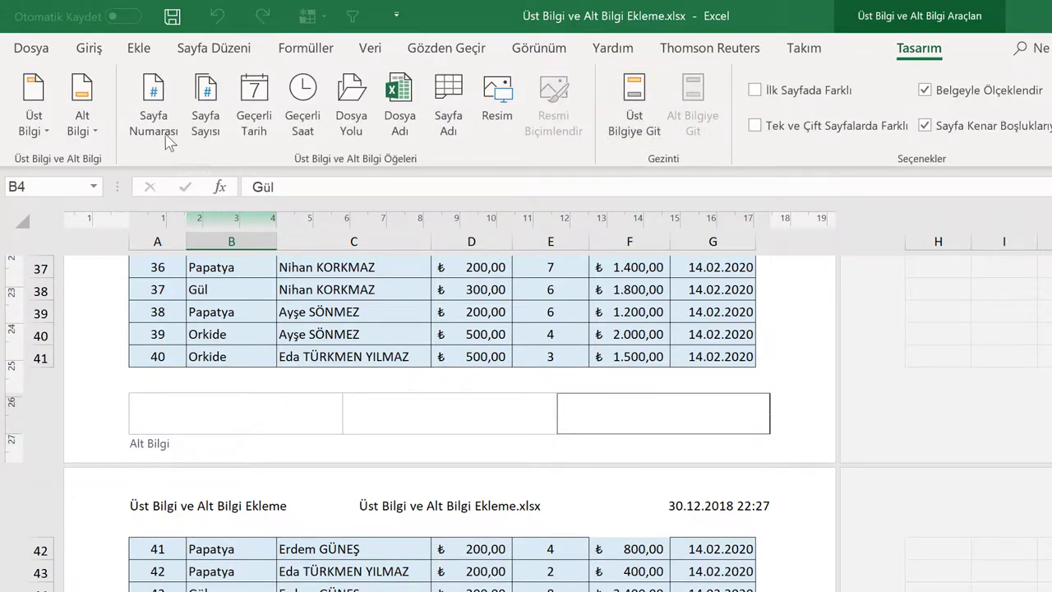
left_click(156, 118)
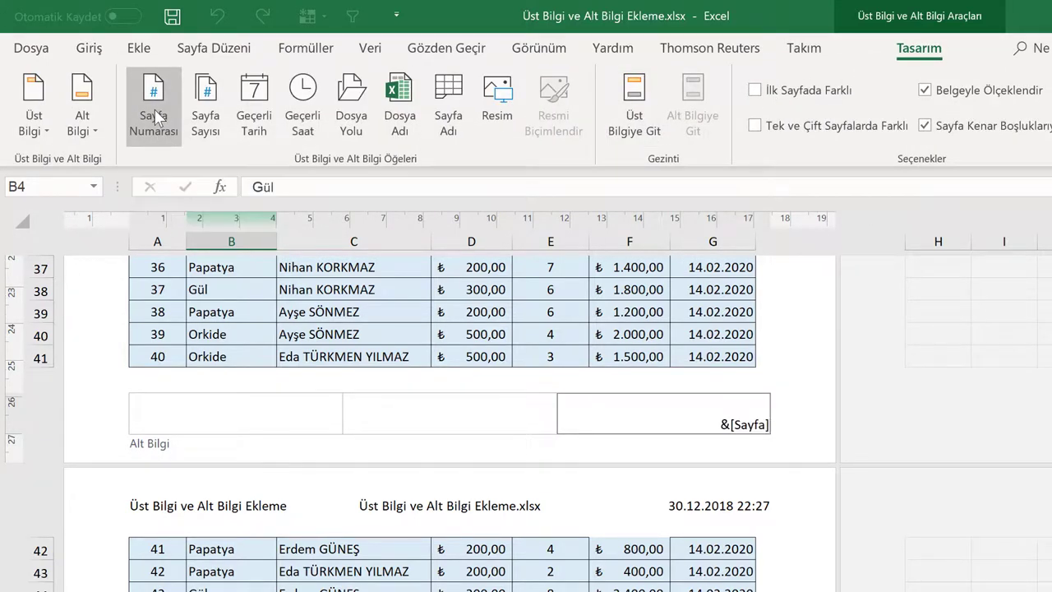
left_click(207, 113)
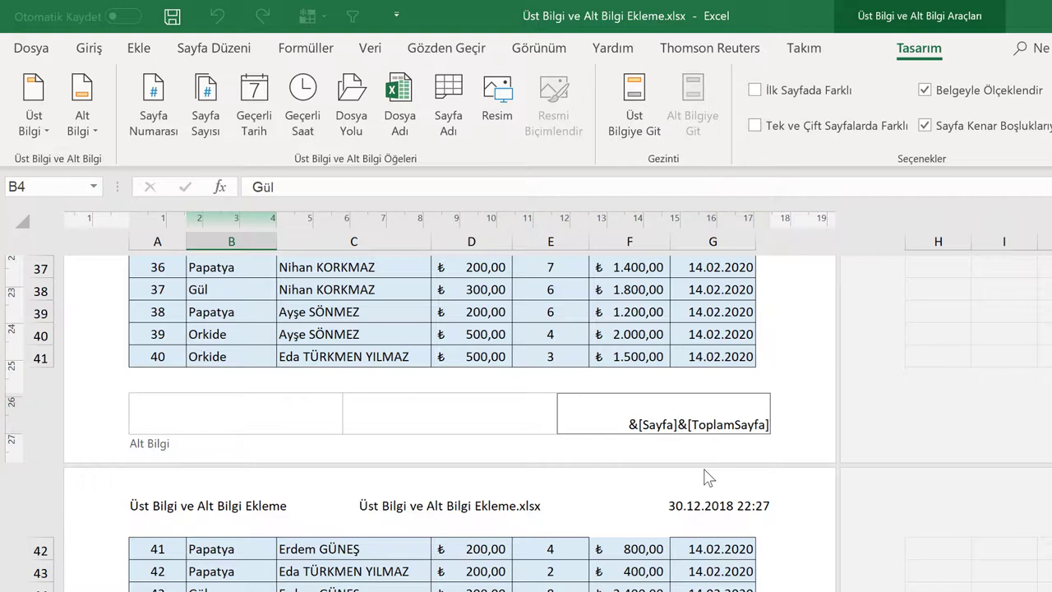
key("ctrl+alt+less")
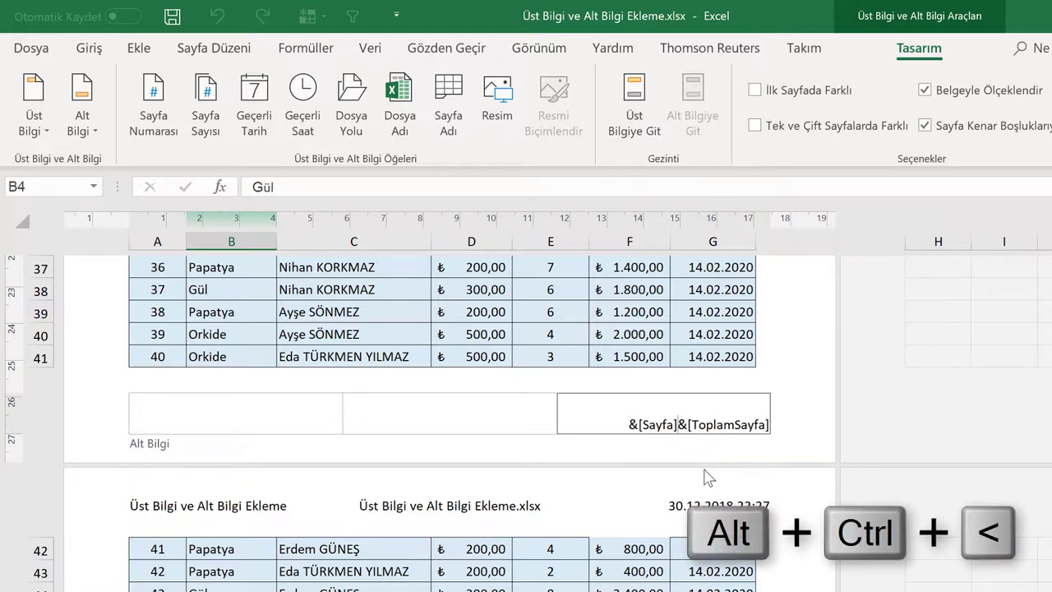
type("|")
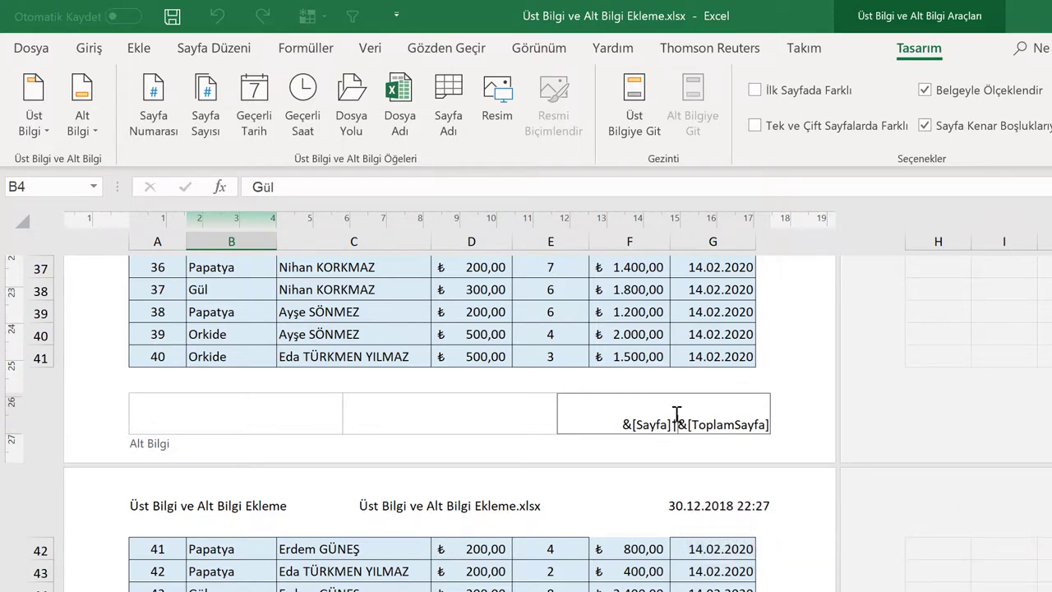
left_click(629, 335)
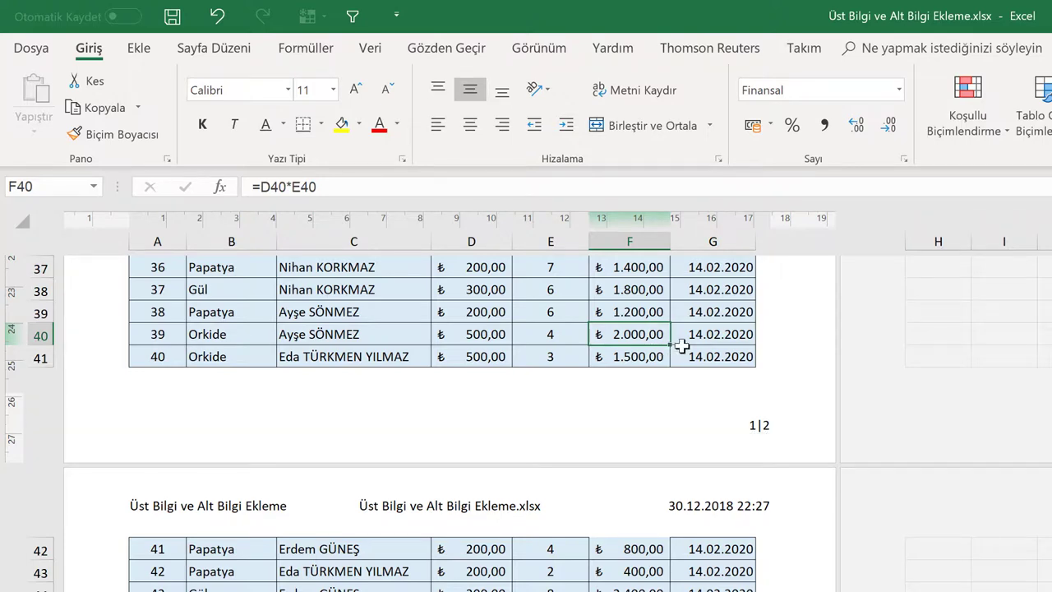
scroll(690, 348, "down", 1)
scroll(690, 348, "down", 5)
scroll(689, 348, "down", 4)
scroll(690, 347, "down", 2)
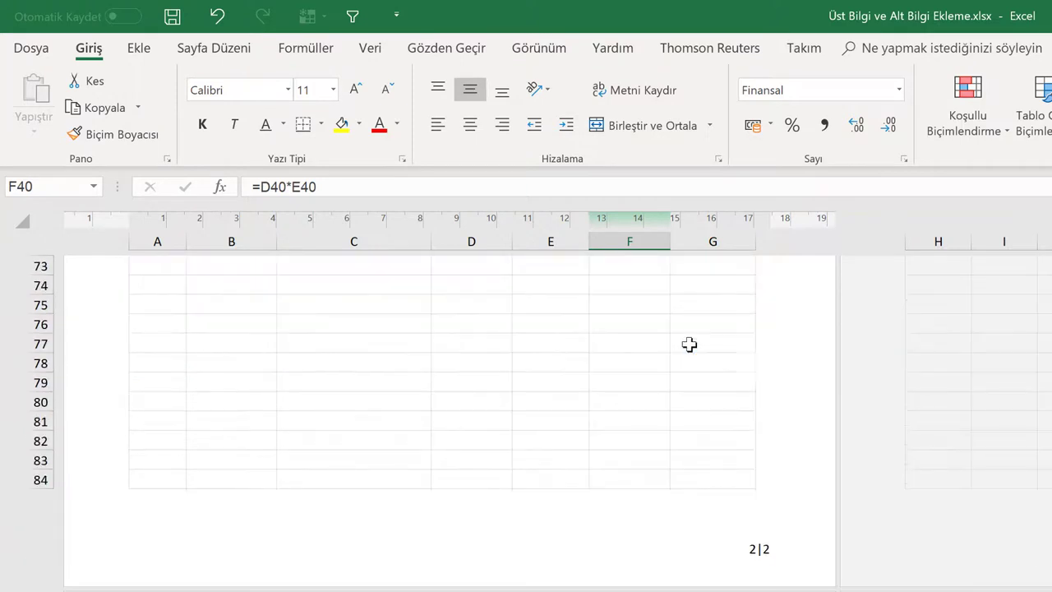
scroll(689, 345, "down", 2)
scroll(689, 344, "down", 2)
scroll(722, 321, "up", 1)
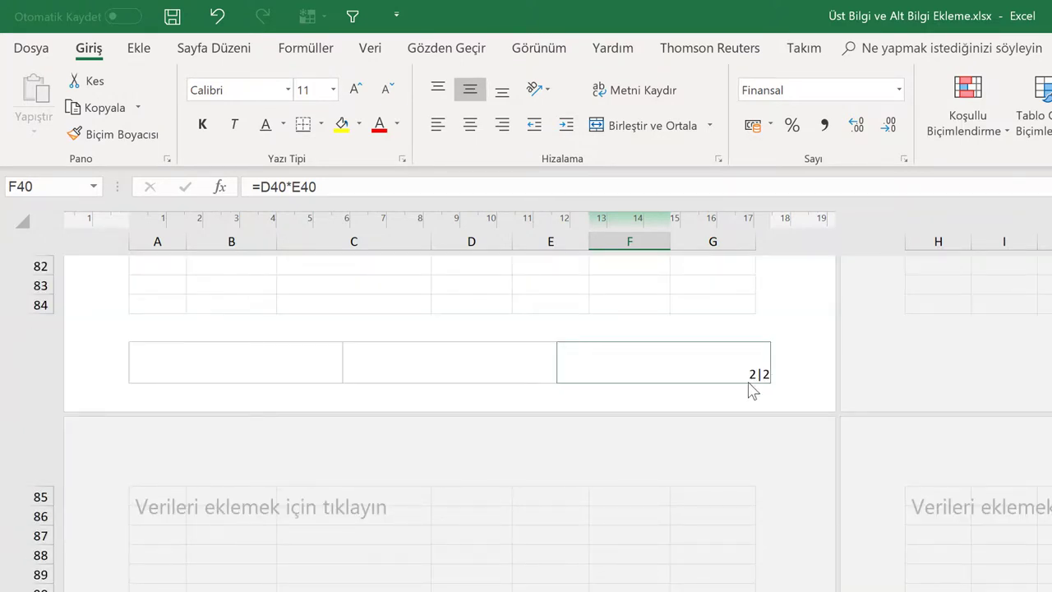
scroll(734, 376, "up", 3)
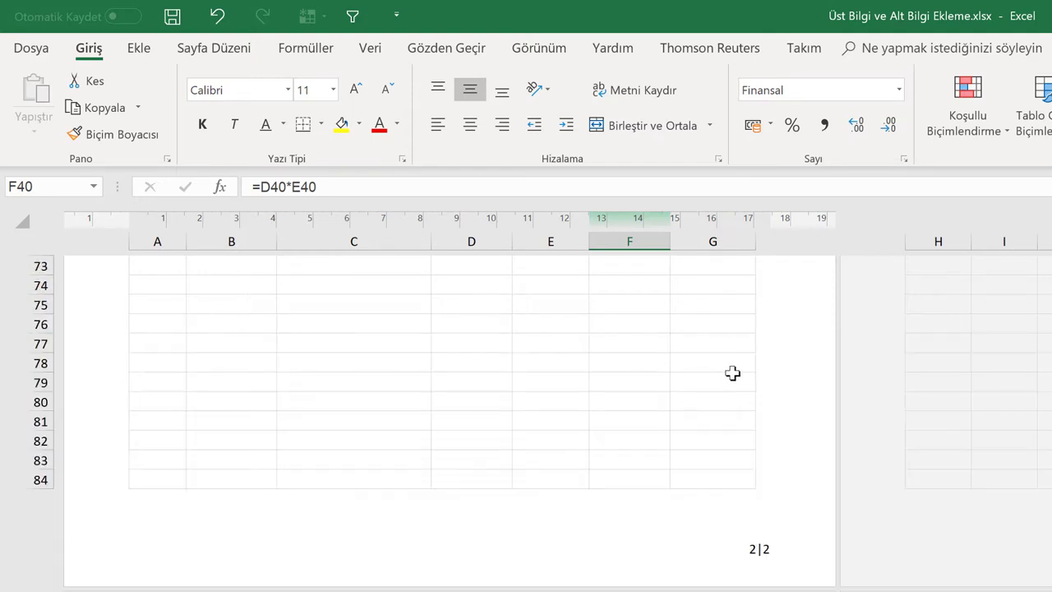
scroll(733, 374, "up", 4)
scroll(733, 374, "up", 6)
scroll(733, 373, "up", 5)
scroll(733, 371, "up", 6)
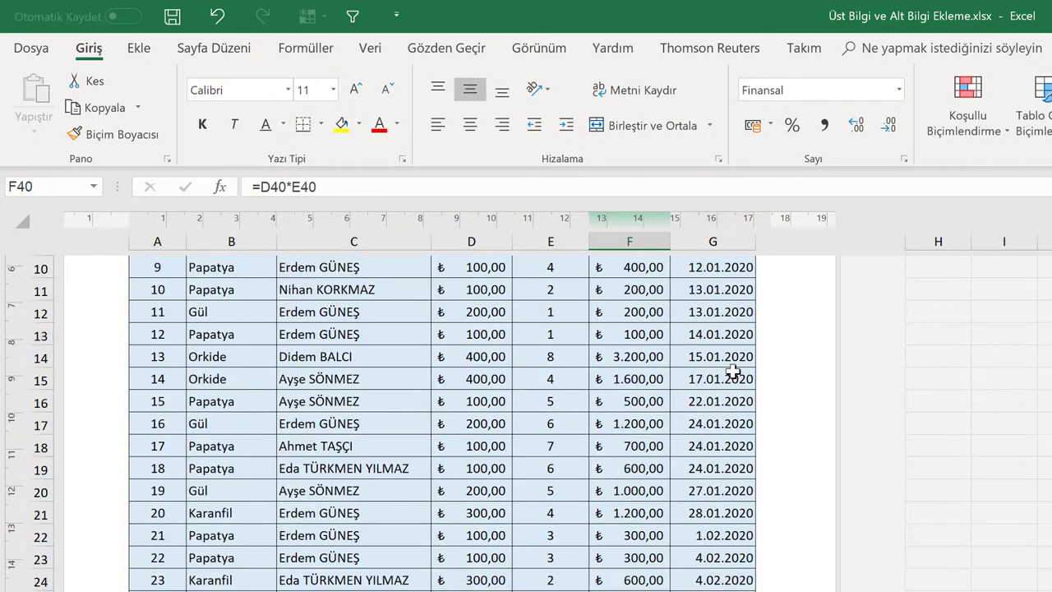
scroll(733, 369, "up", 4)
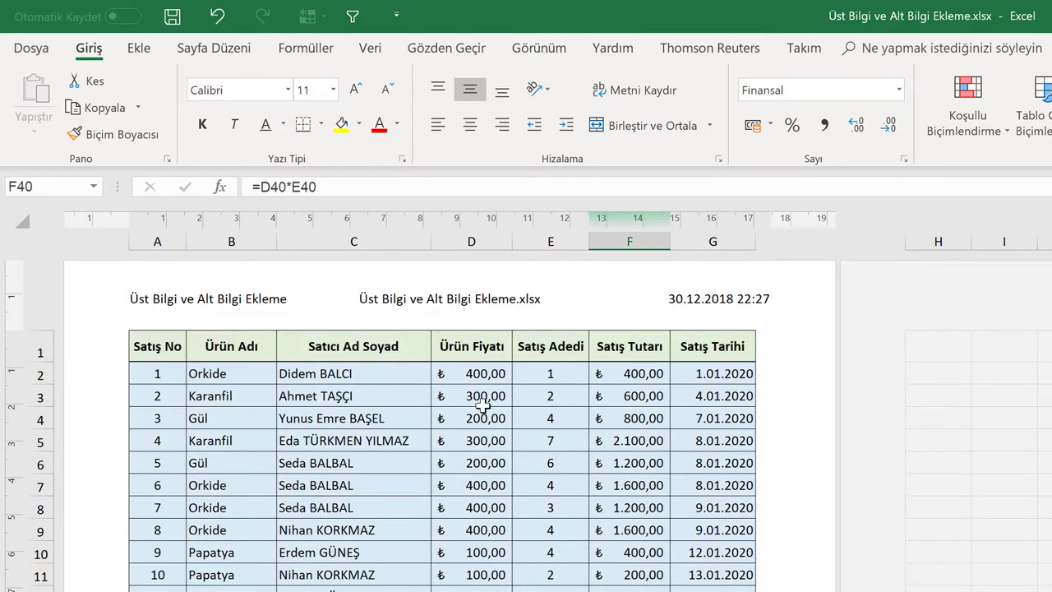